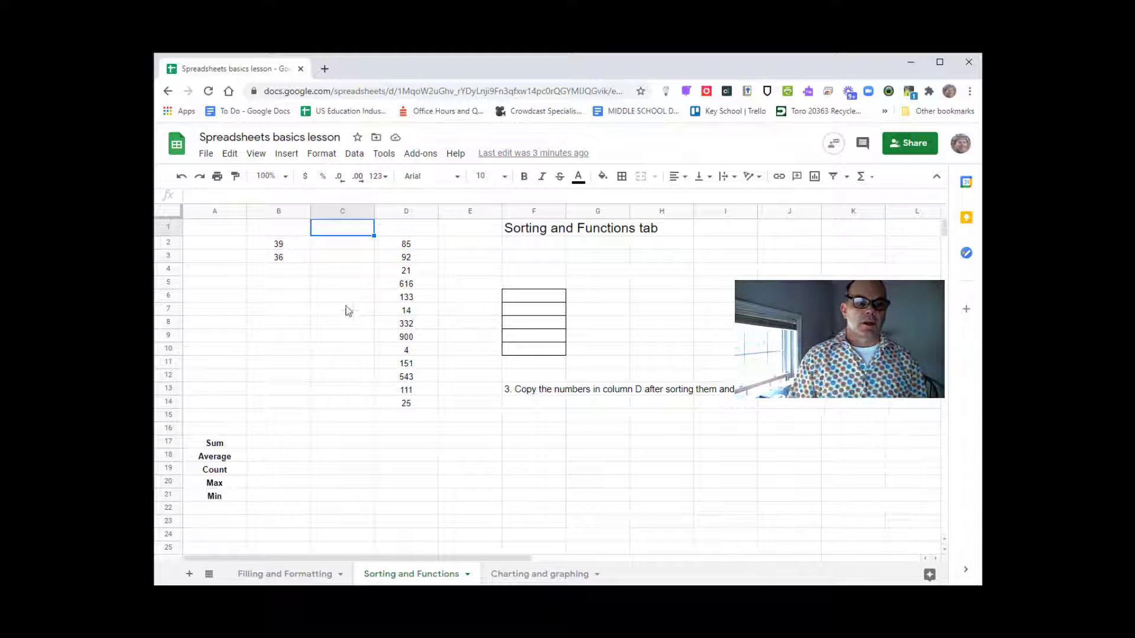
- Continue the number pattern from cells B2:B3 down column B through B14
click(290, 242)
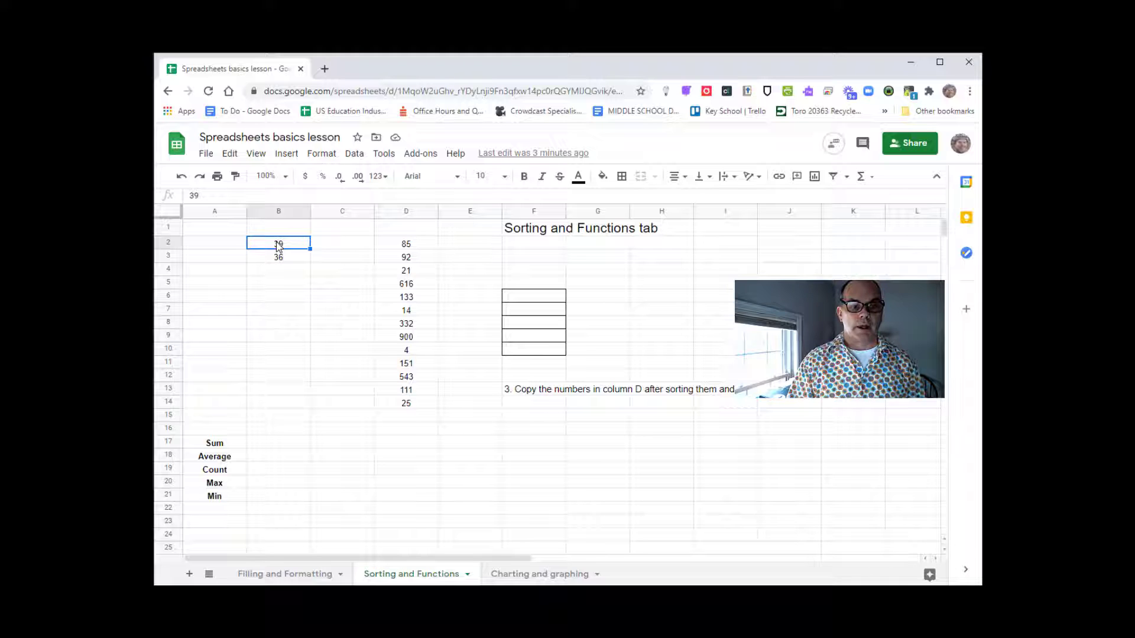
drag(278, 247, 280, 264)
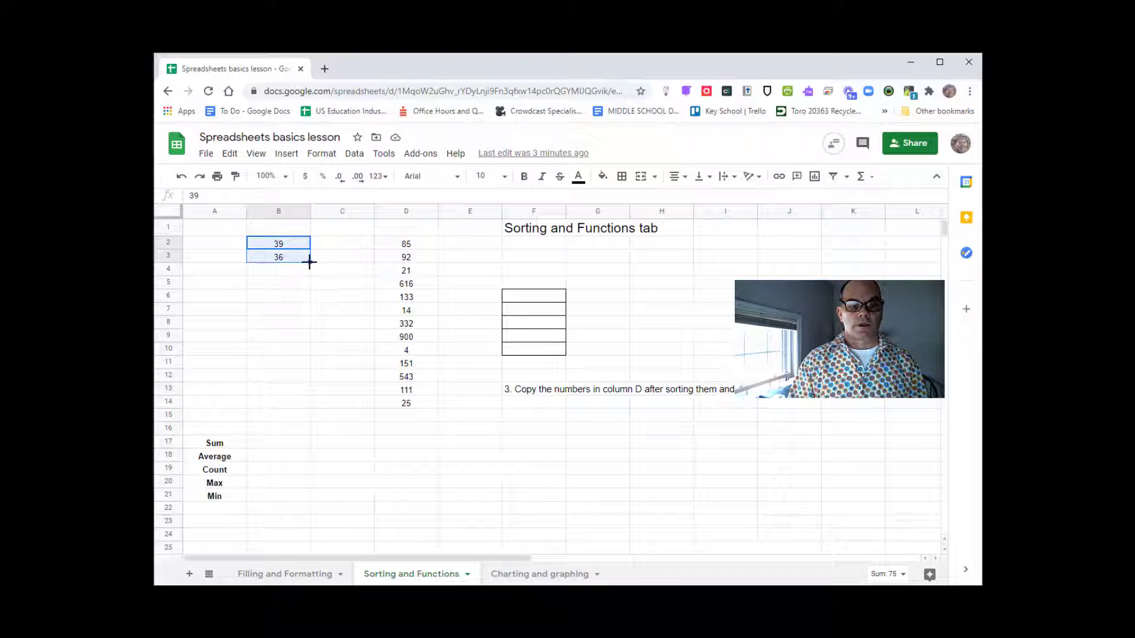
drag(308, 262, 307, 404)
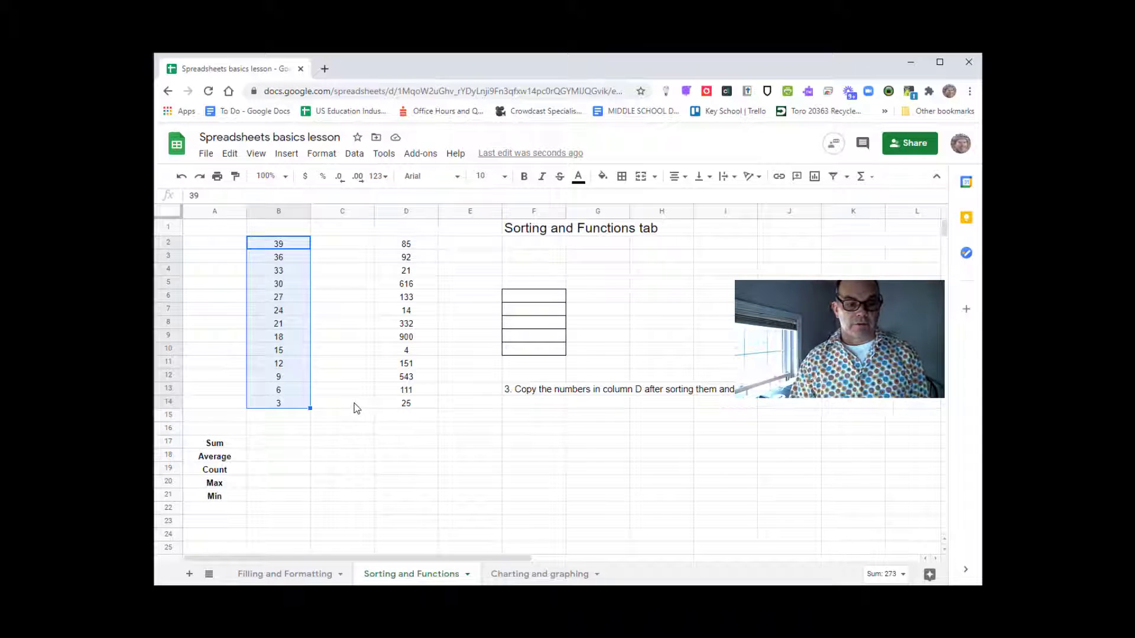
click(357, 407)
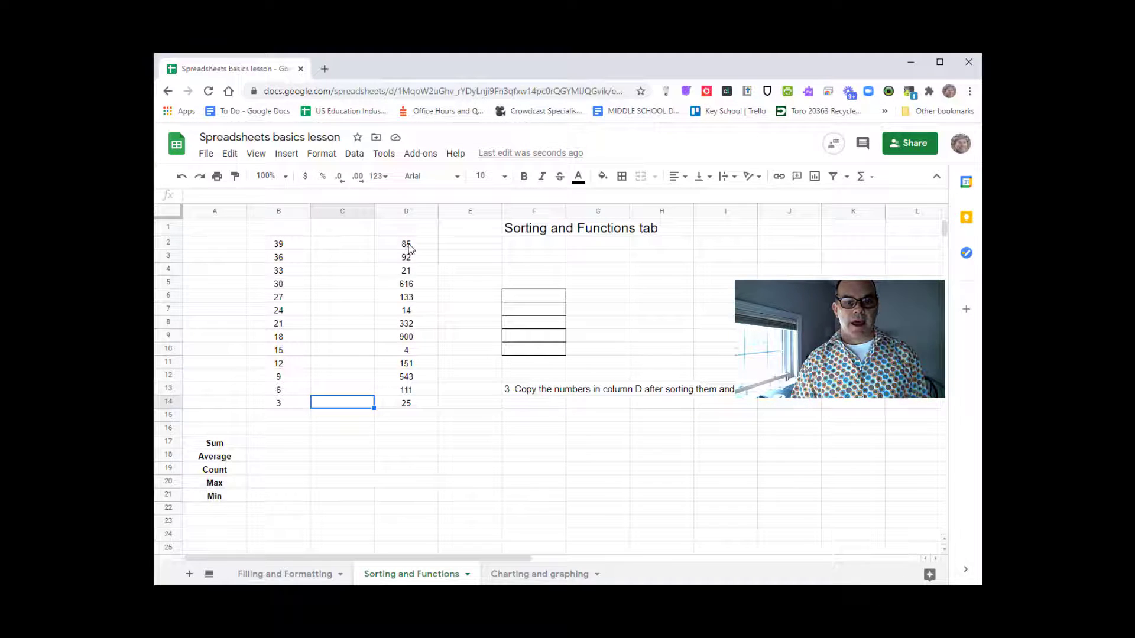
- Sort the range D2:D14 by column D in A → Z order, without a header row
drag(416, 247, 416, 401)
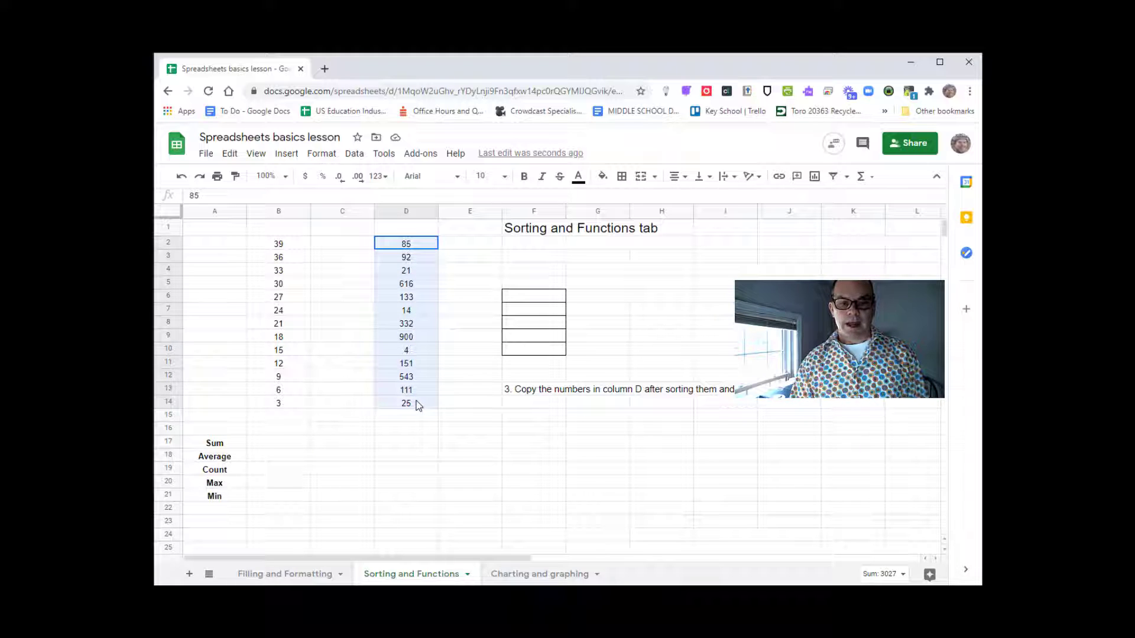
drag(418, 405, 418, 405)
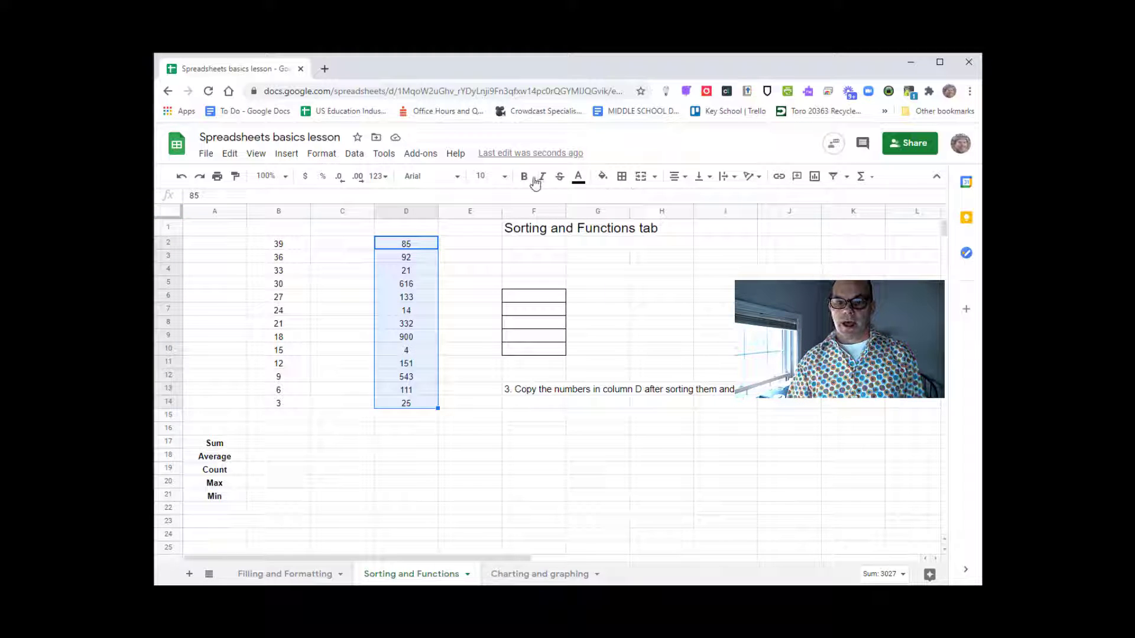
right_click(413, 284)
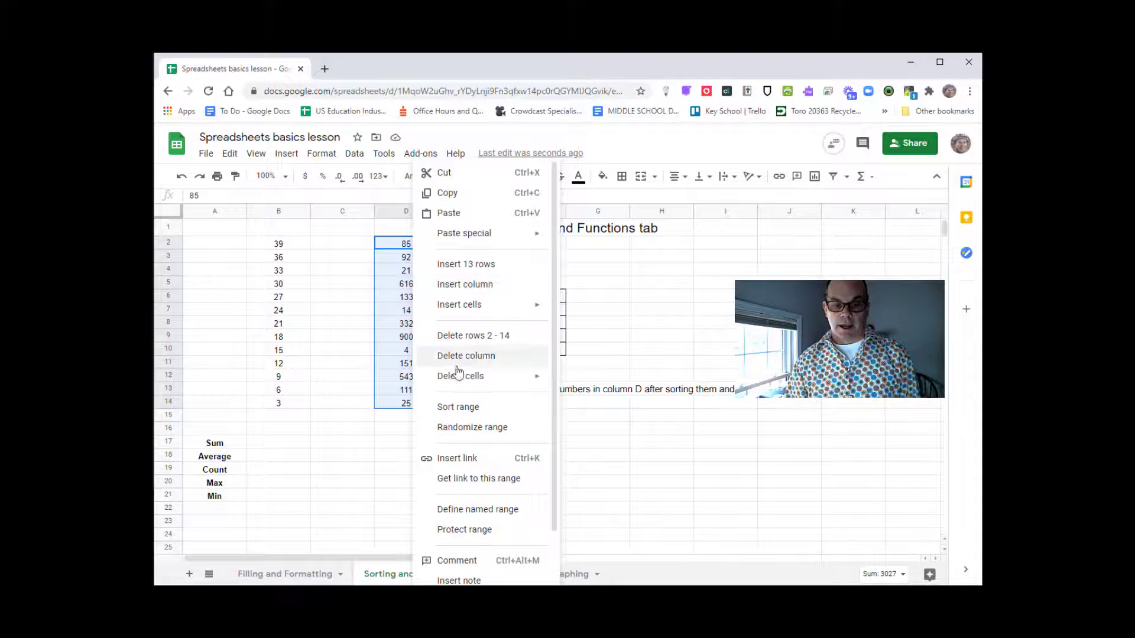
click(492, 411)
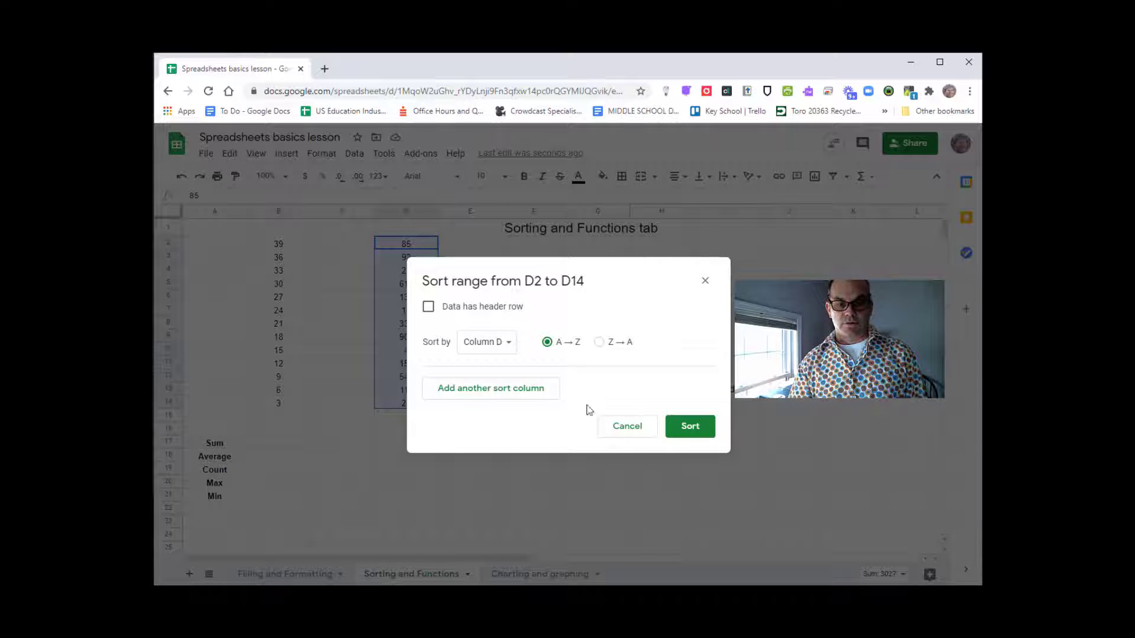
click(681, 433)
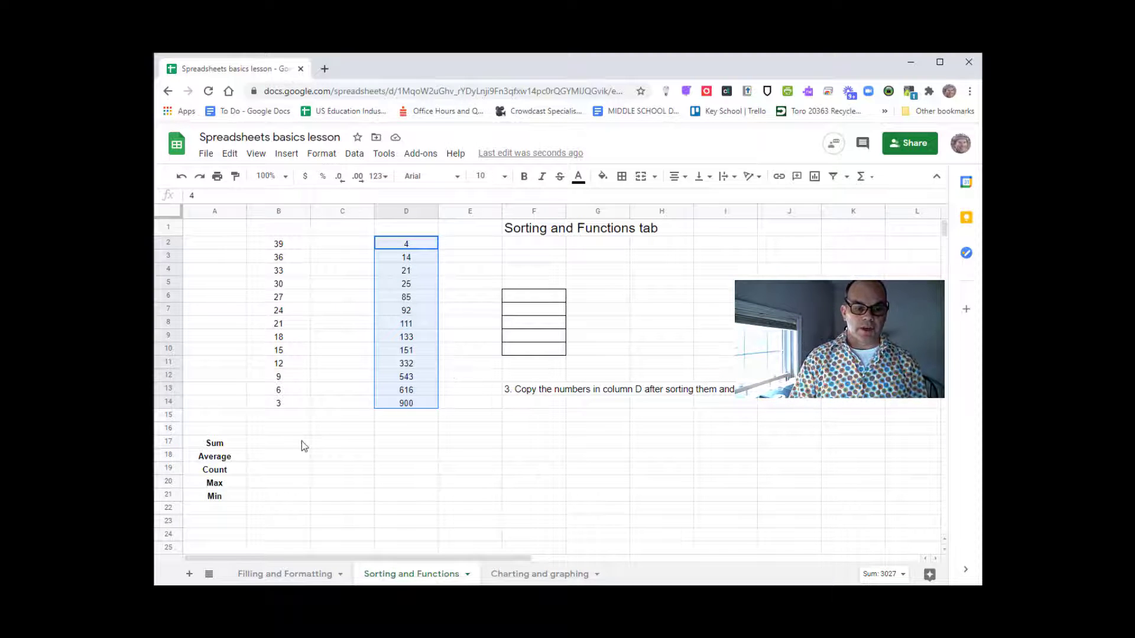
click(348, 446)
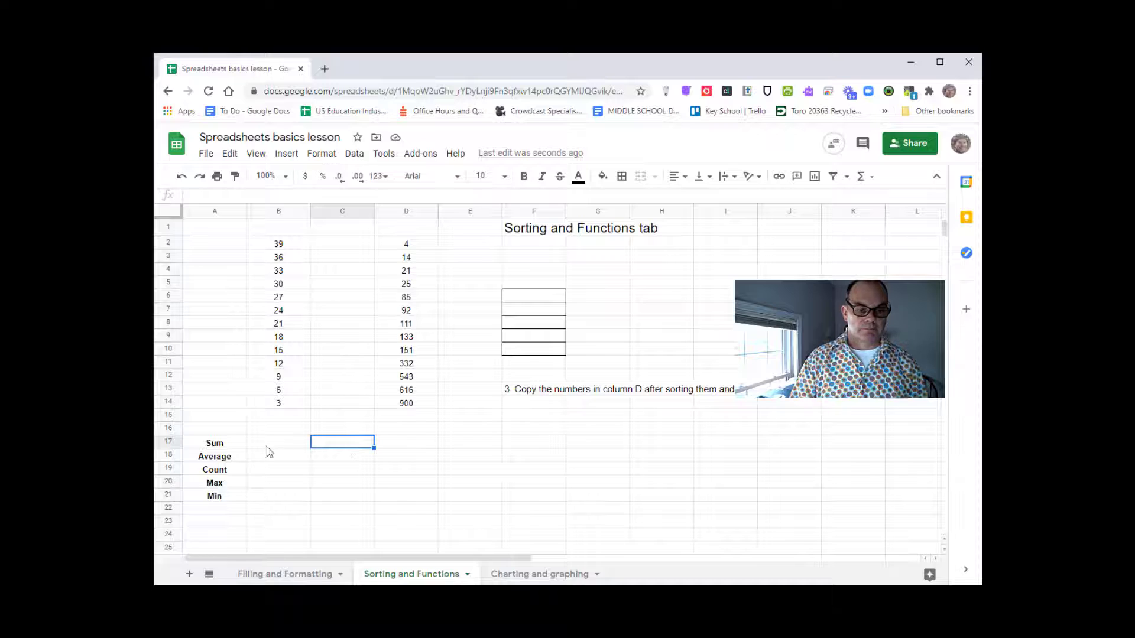
click(228, 448)
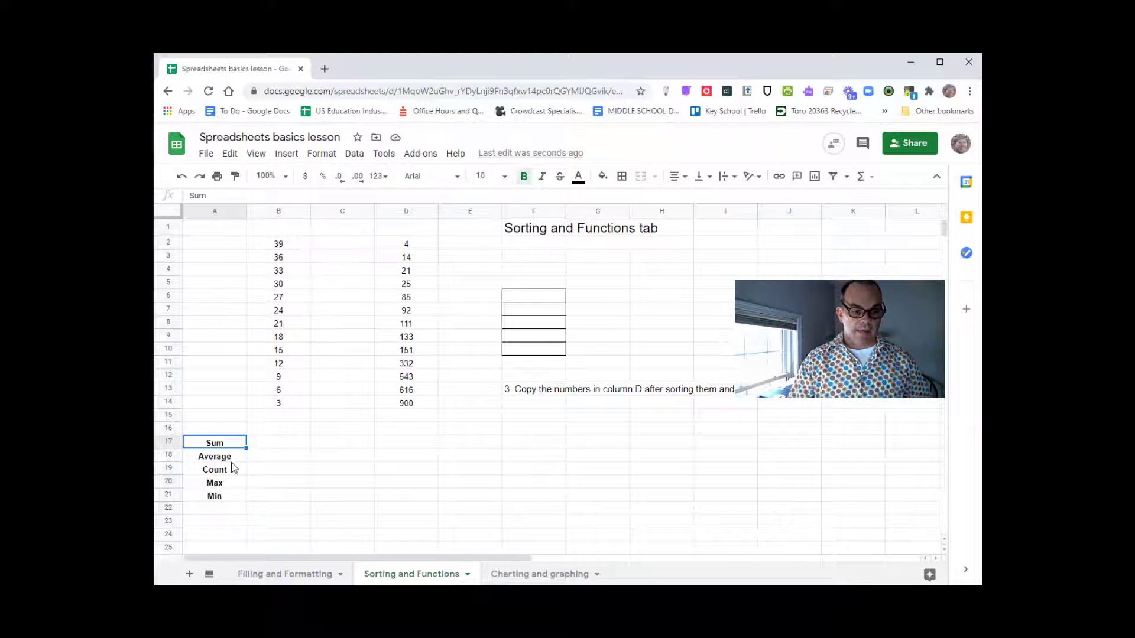
key(Down)
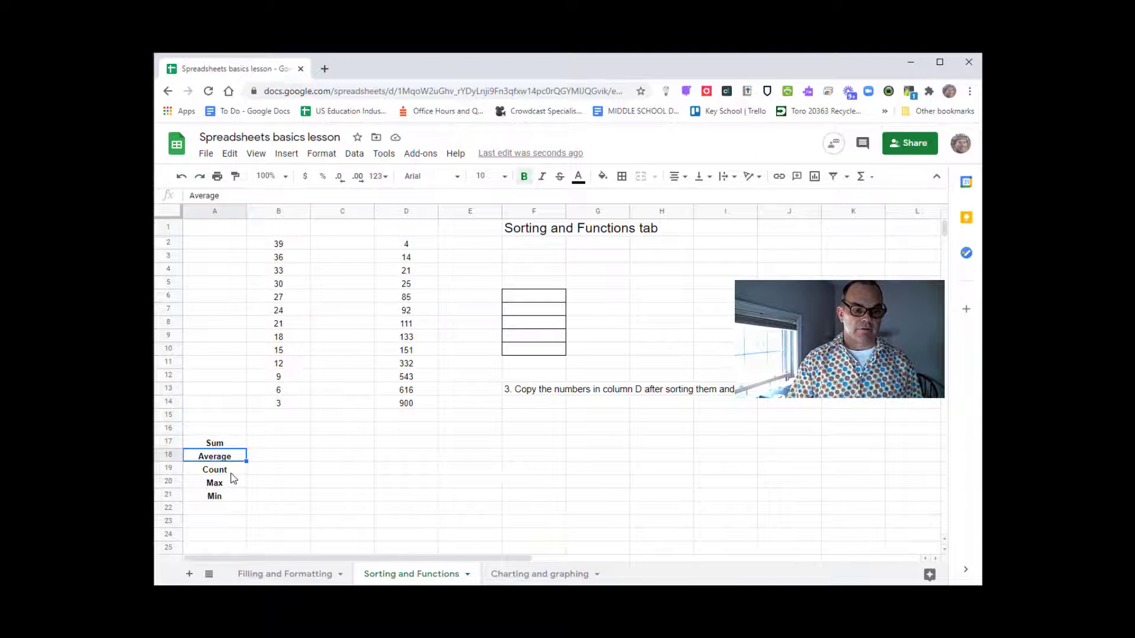
key(Down)
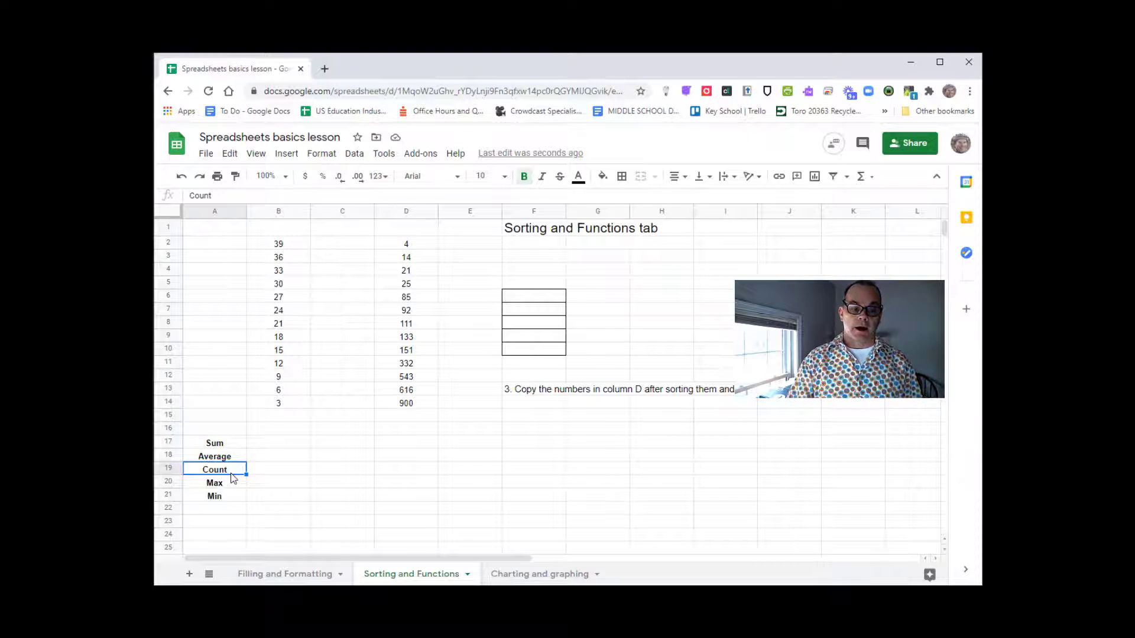
click(233, 486)
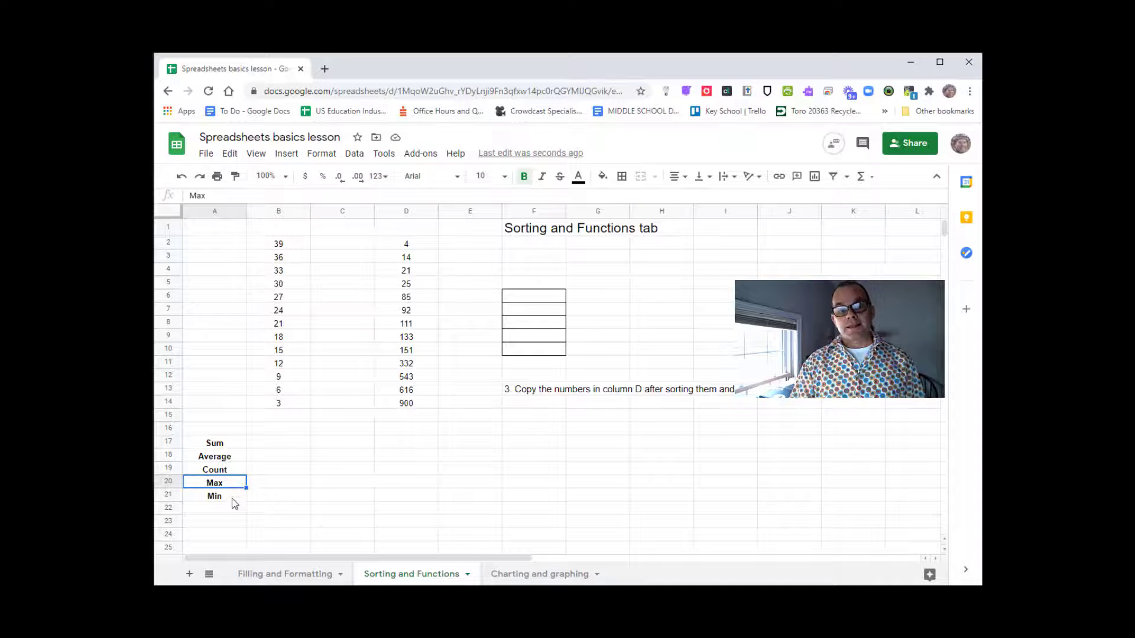
click(234, 500)
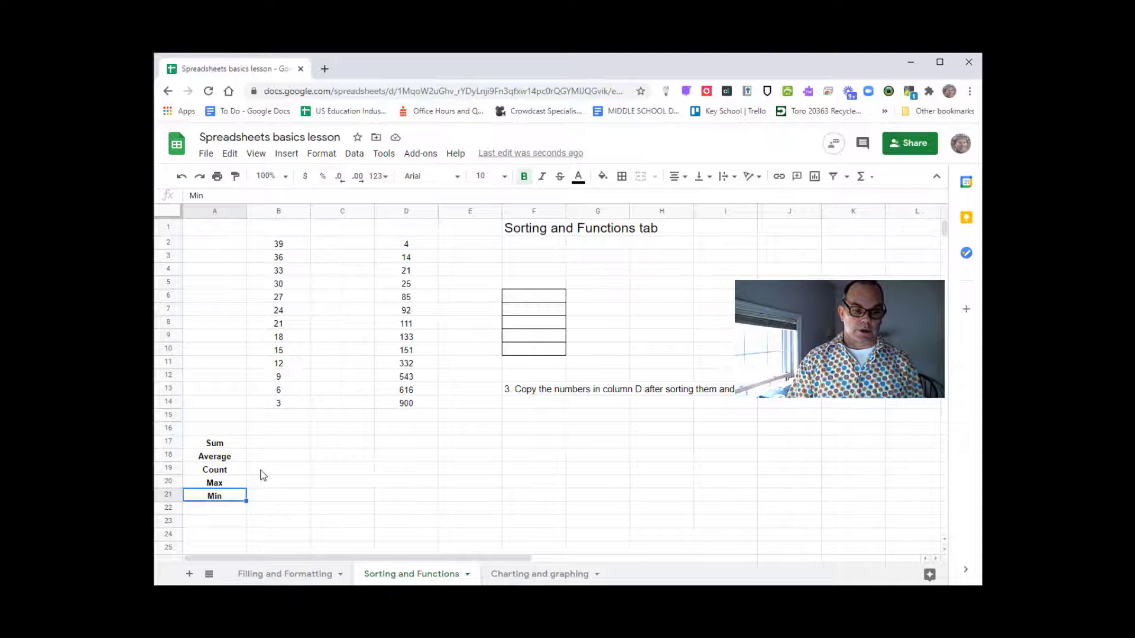
- Insert a SUM function over D2:D14 in cell B17 beside the Sum label
click(278, 445)
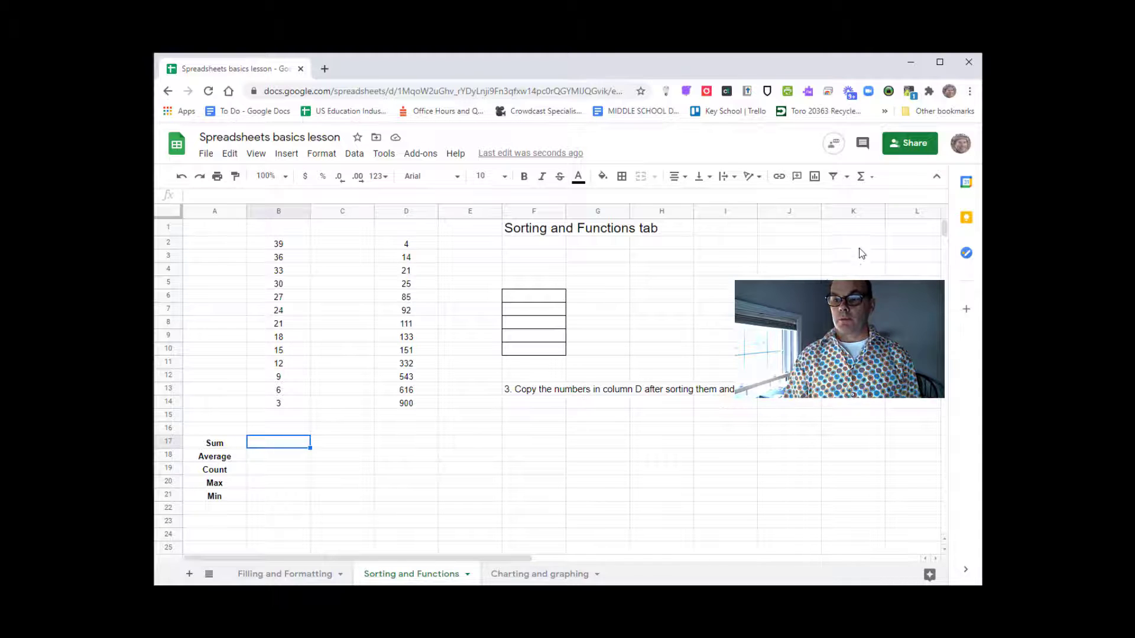
click(873, 183)
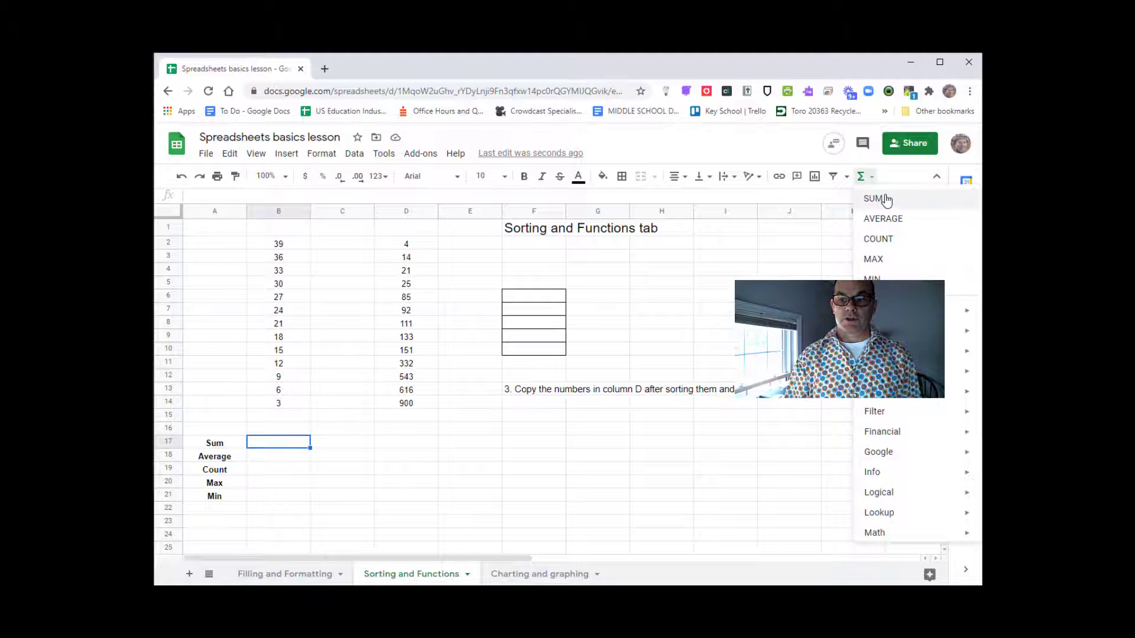
click(886, 201)
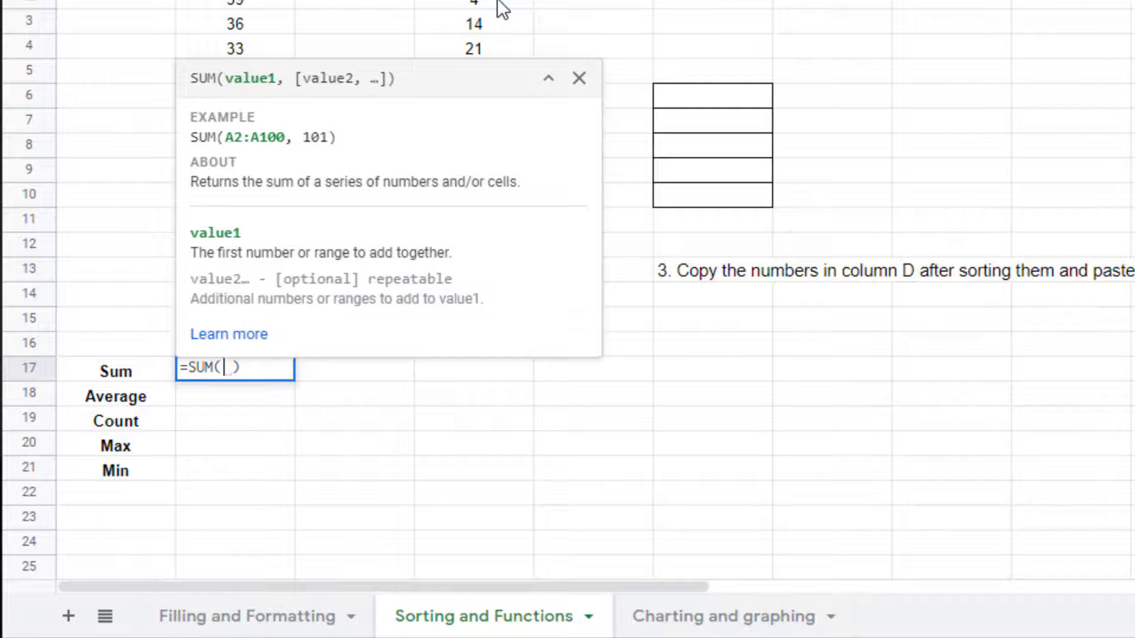
drag(501, 9, 485, 292)
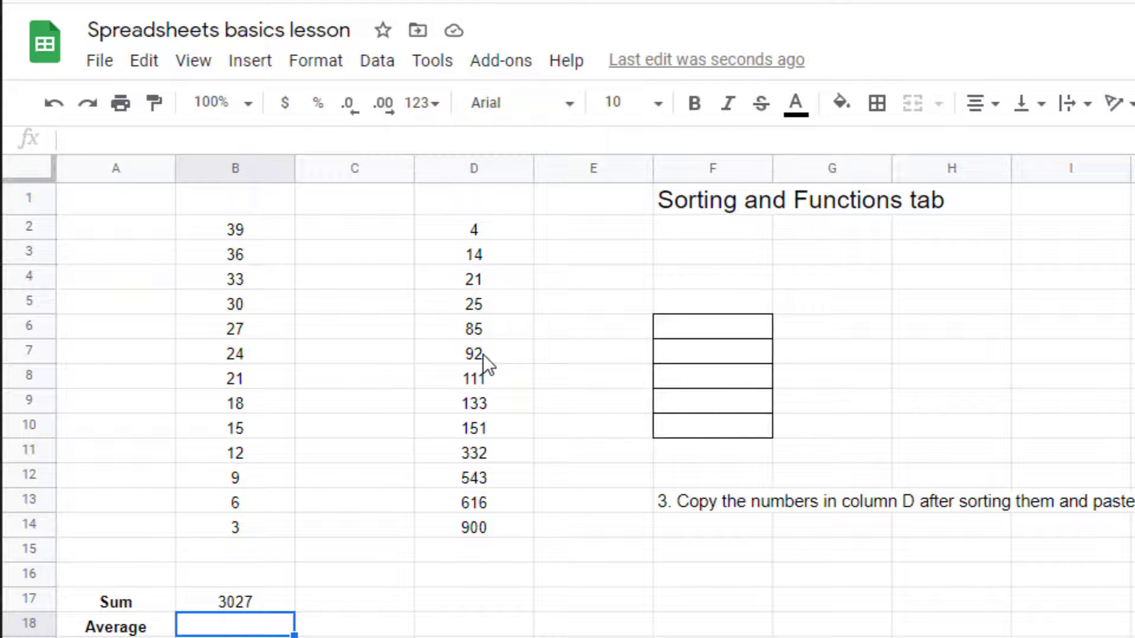
click(270, 601)
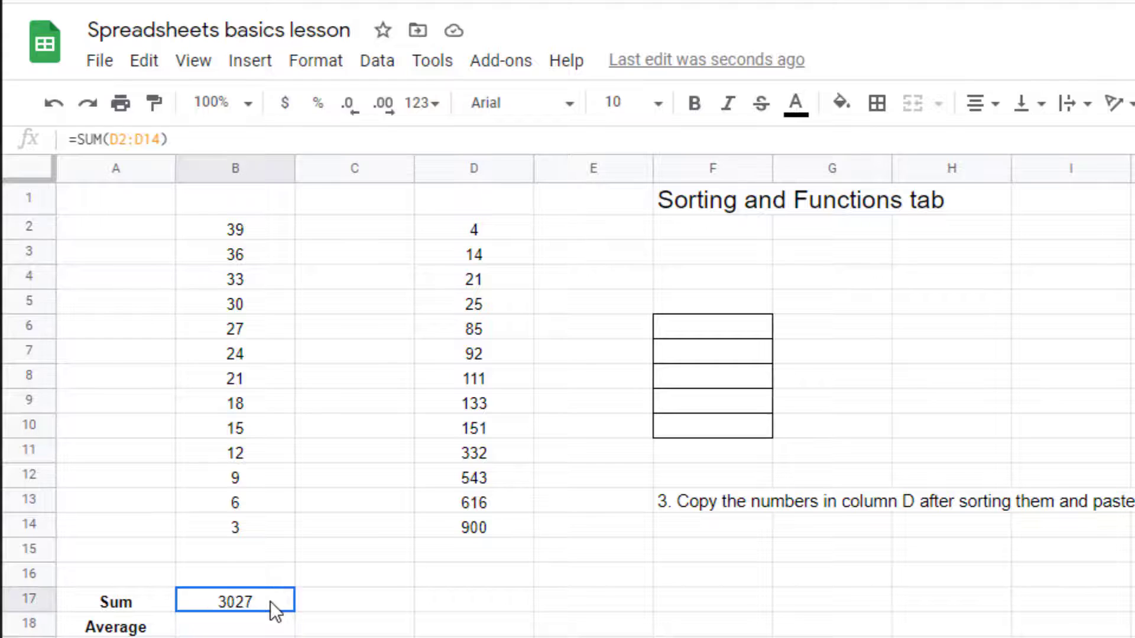
- Change the number in cell D7 to 192
click(484, 354)
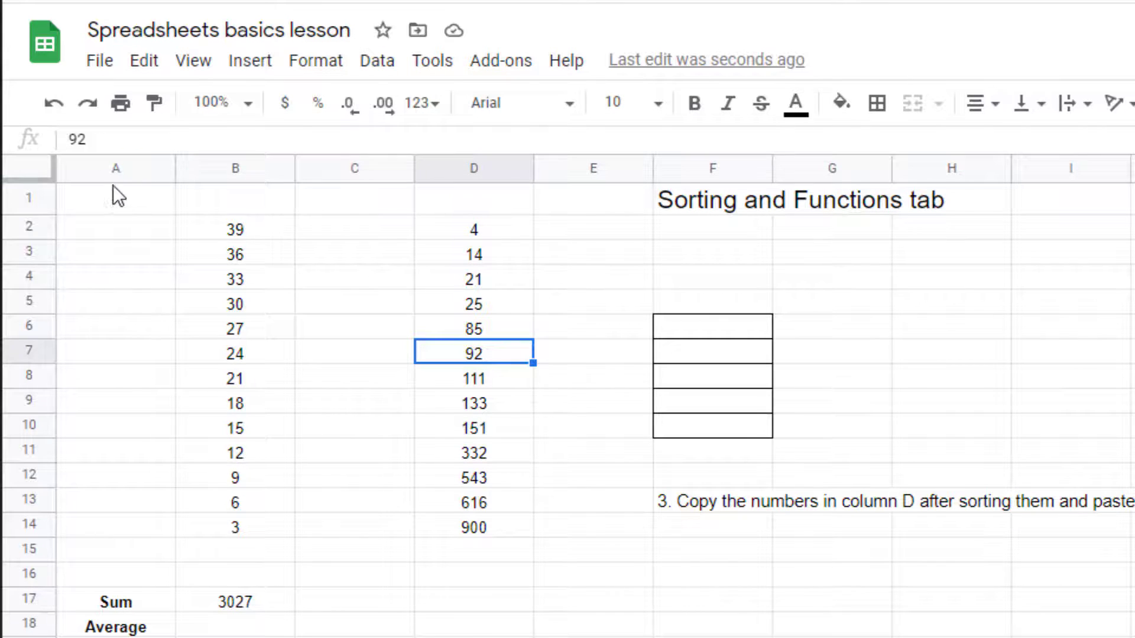
click(72, 135)
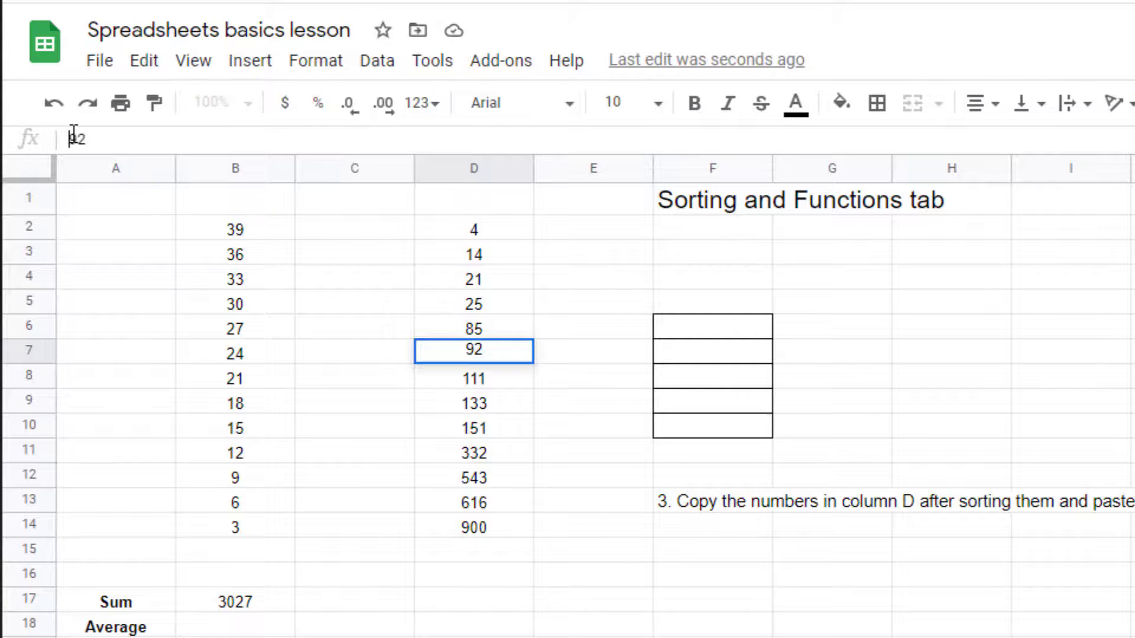
text(1)
click(553, 354)
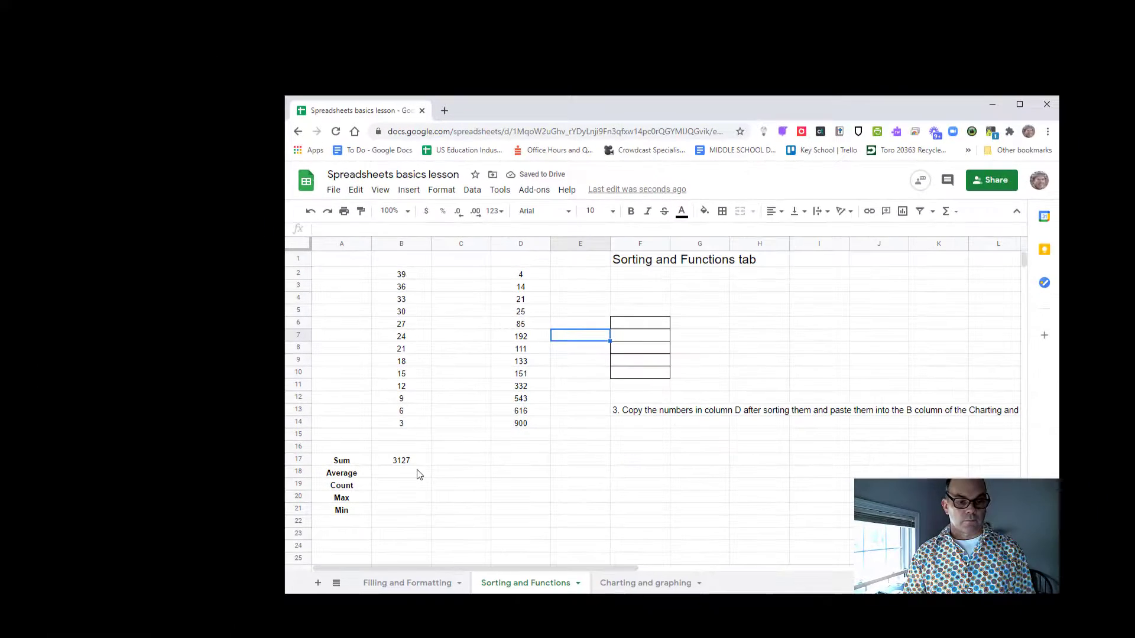
- Insert an AVERAGE function over D2:D14 in cell B18 beside the Average label
click(267, 629)
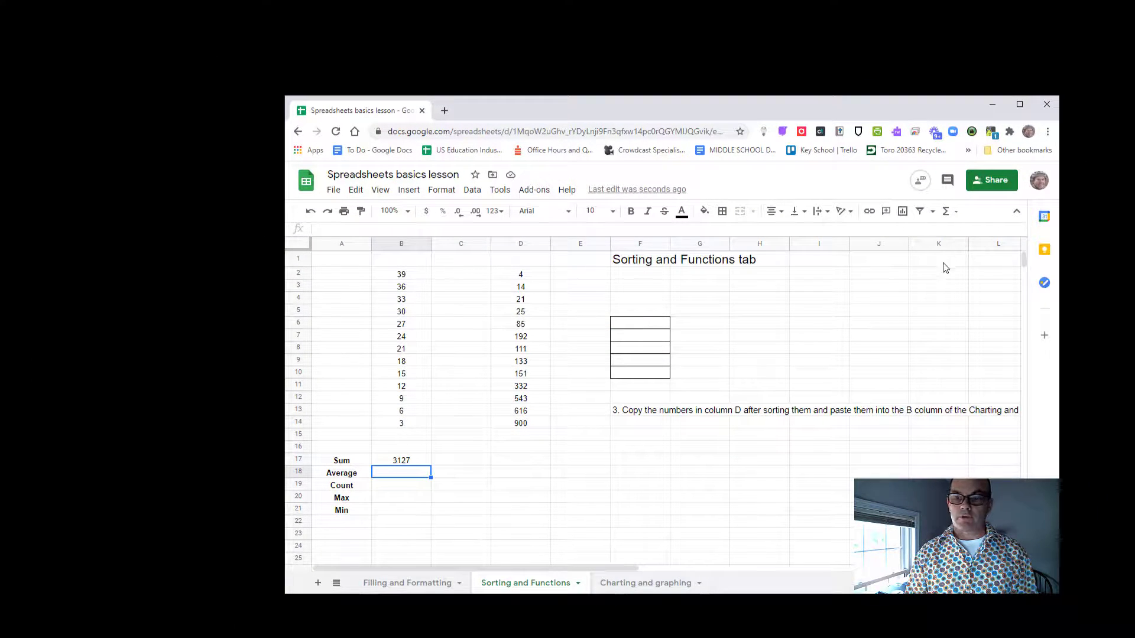
click(956, 217)
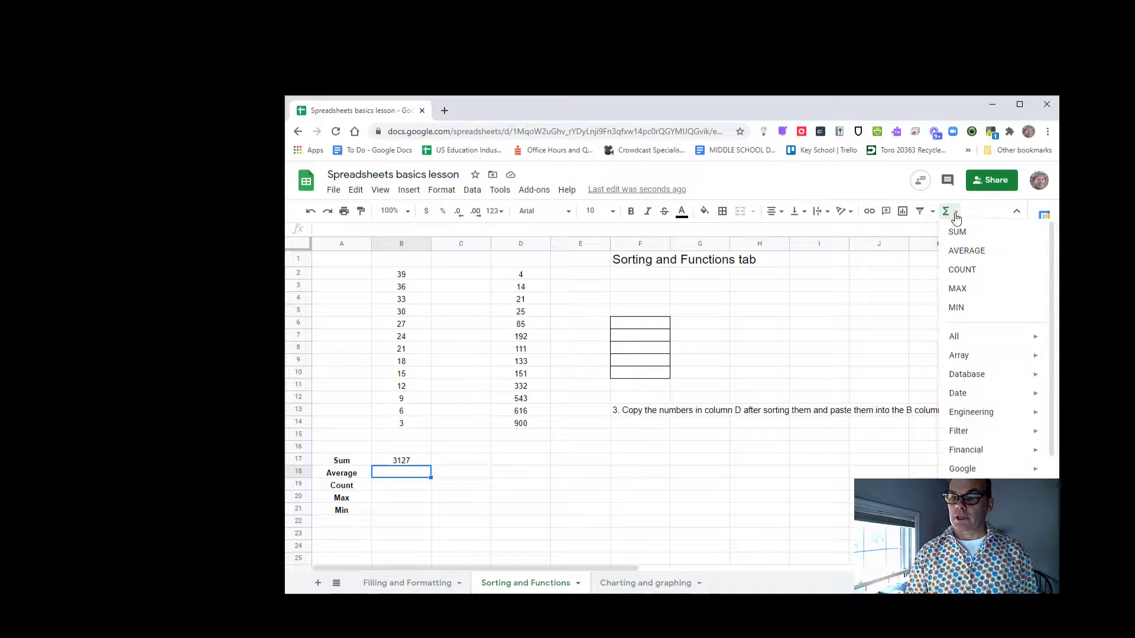
click(963, 253)
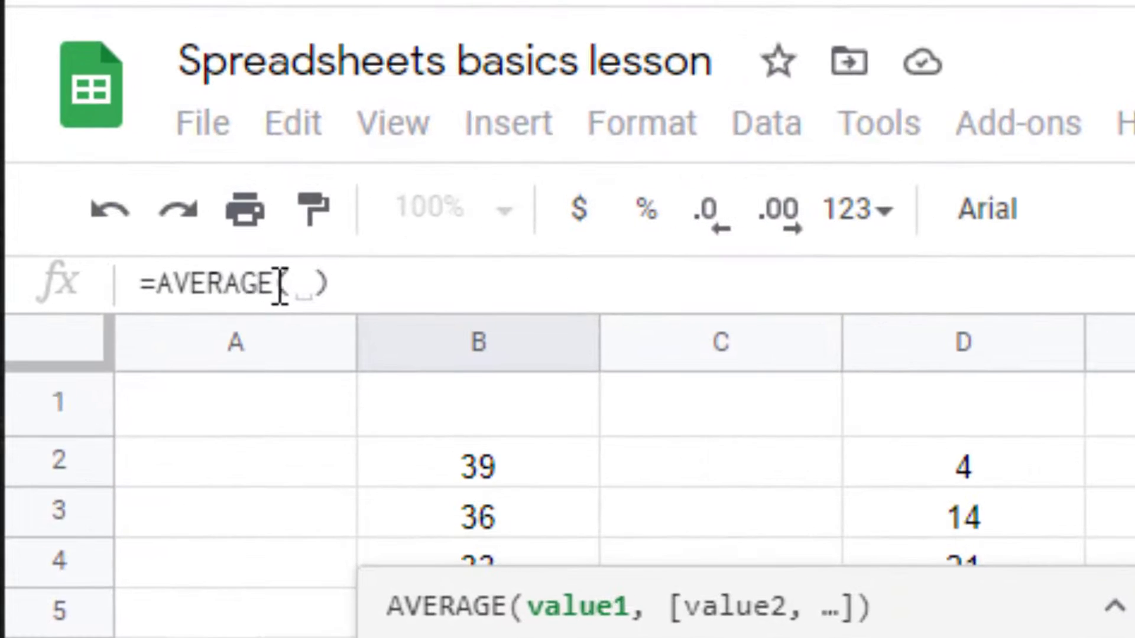
click(963, 471)
drag(963, 472, 470, 502)
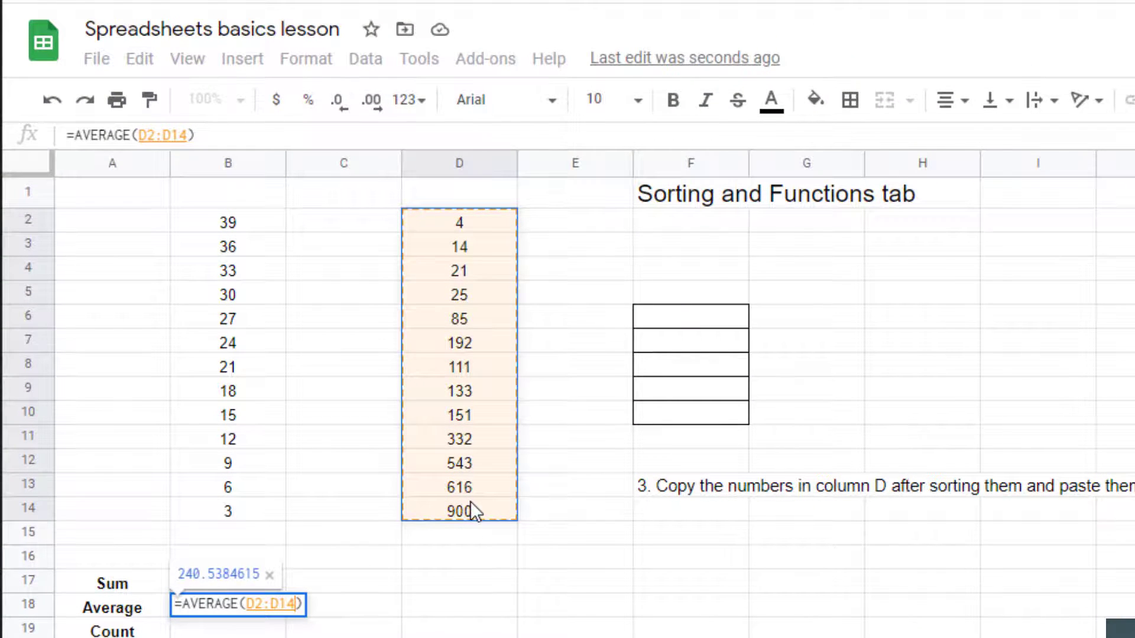
key(Return)
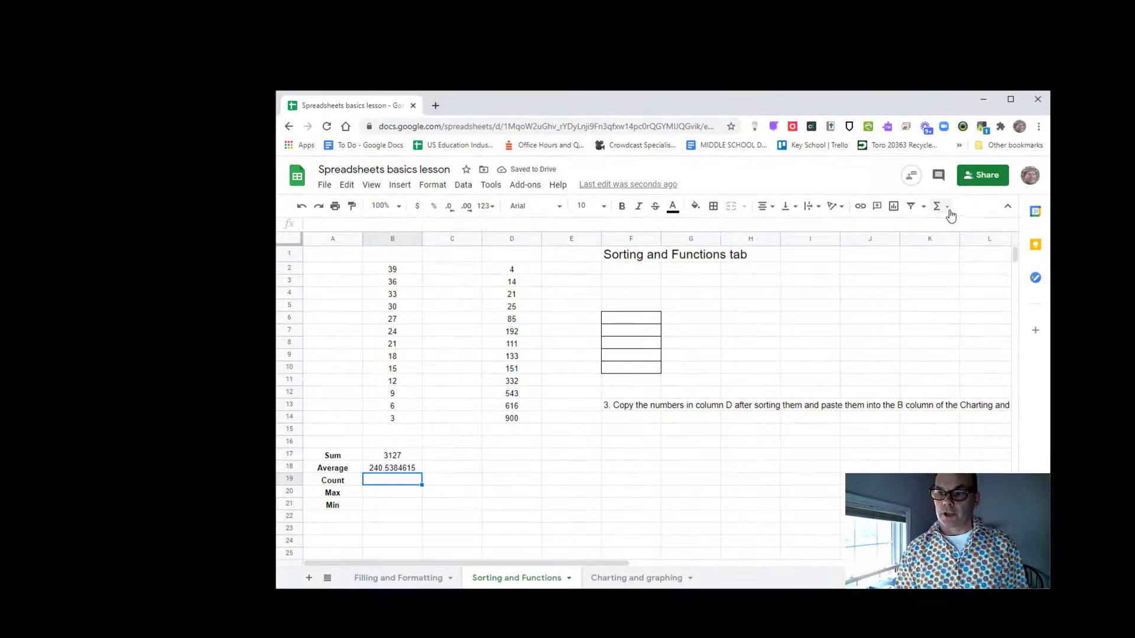
- Insert a COUNT function over D2:D14 in cell B19 beside the Count label
click(947, 207)
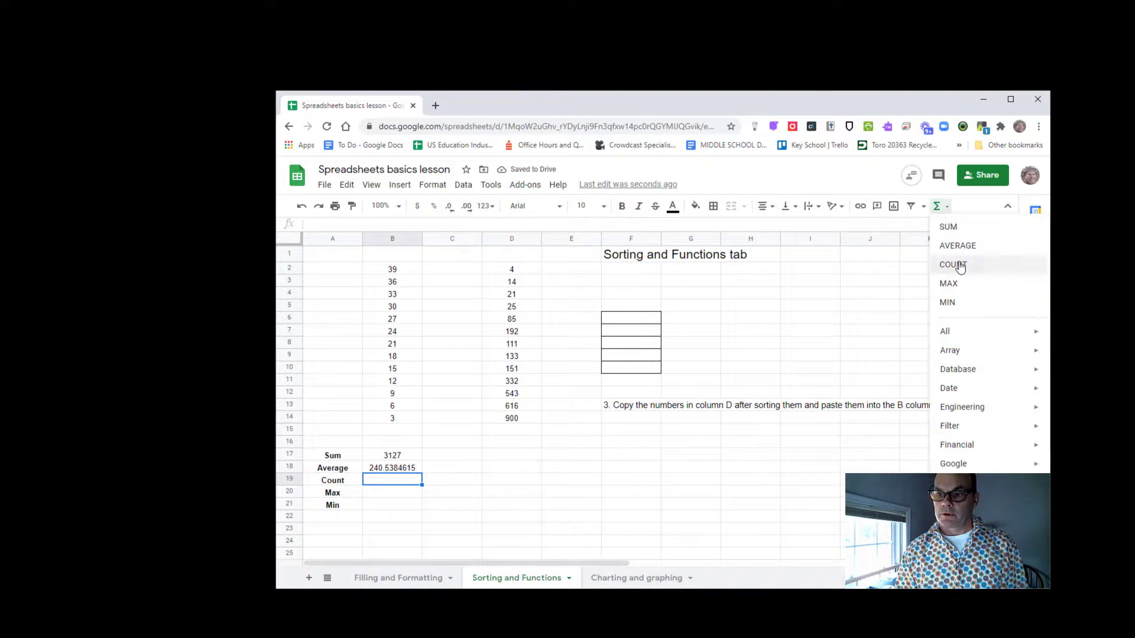
click(959, 265)
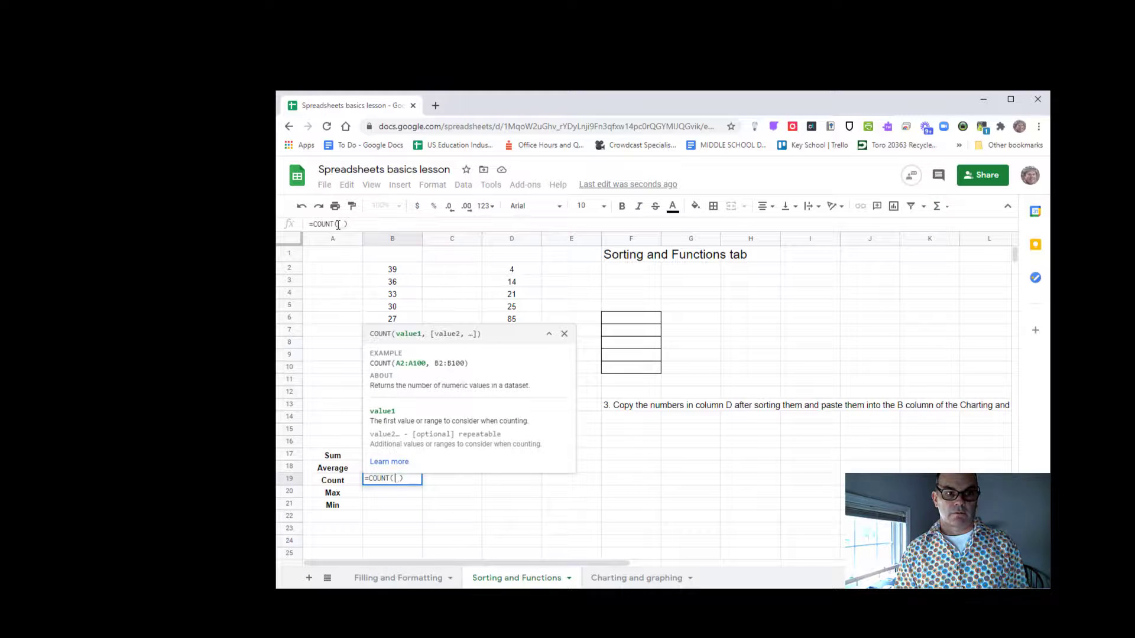
drag(506, 269, 506, 420)
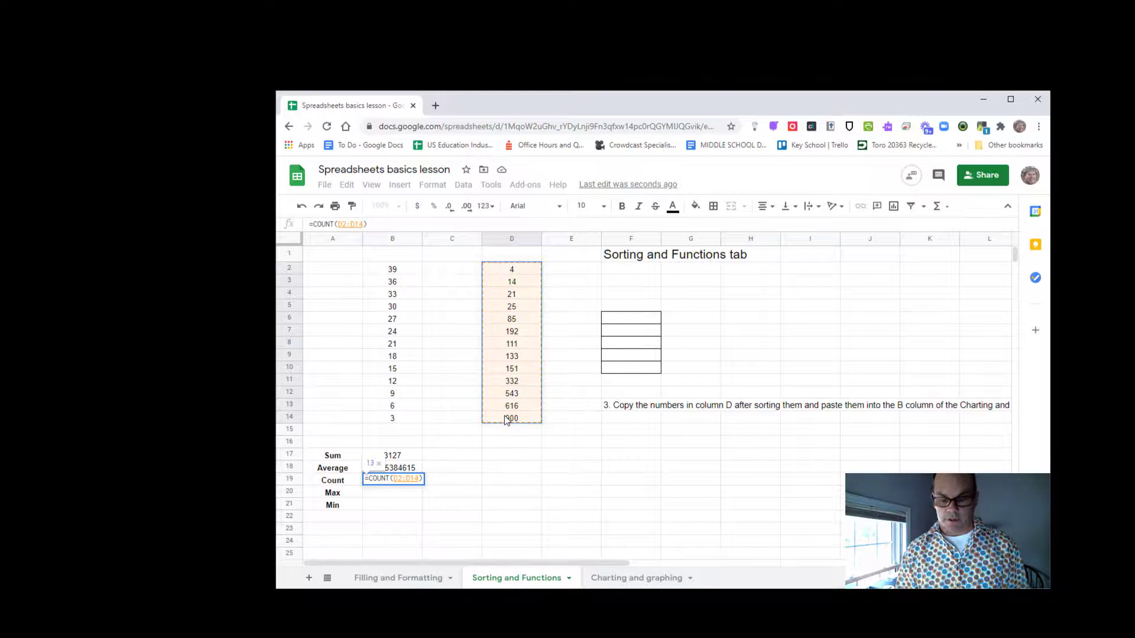
key(Return)
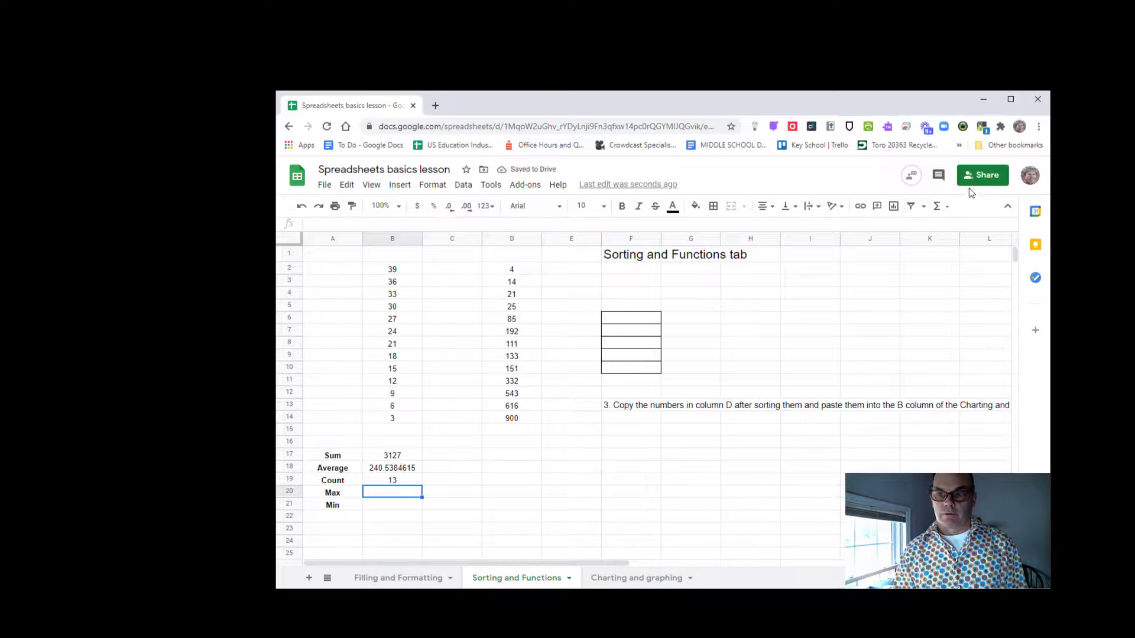
- Insert a MAX function over D2:D14 in cell B20 beside the Max label
click(940, 207)
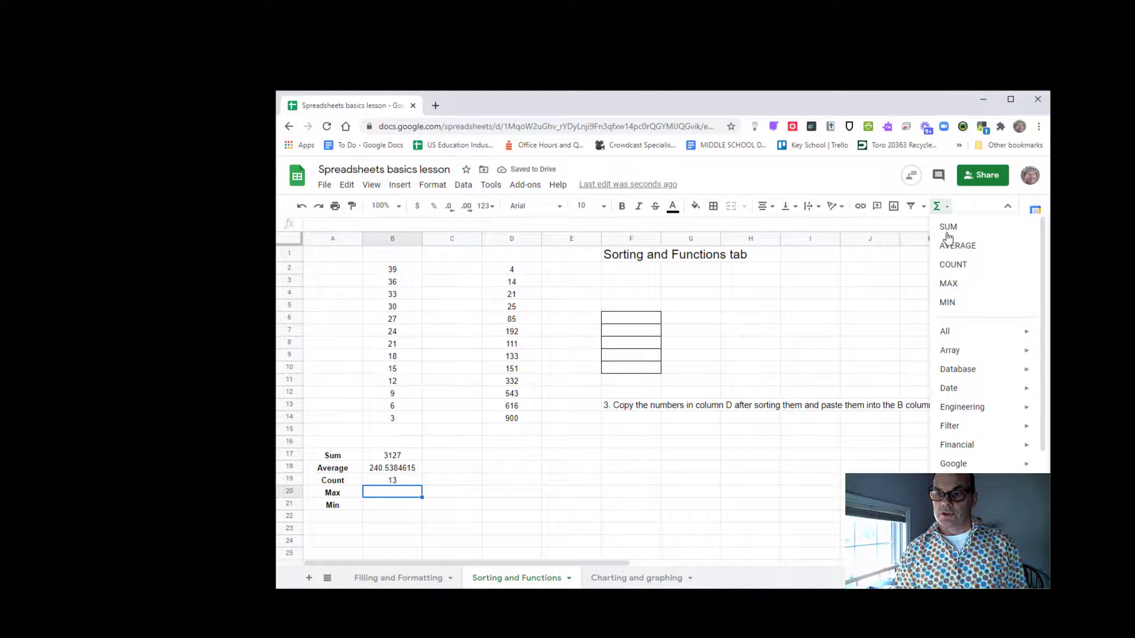
click(949, 284)
drag(529, 271, 530, 414)
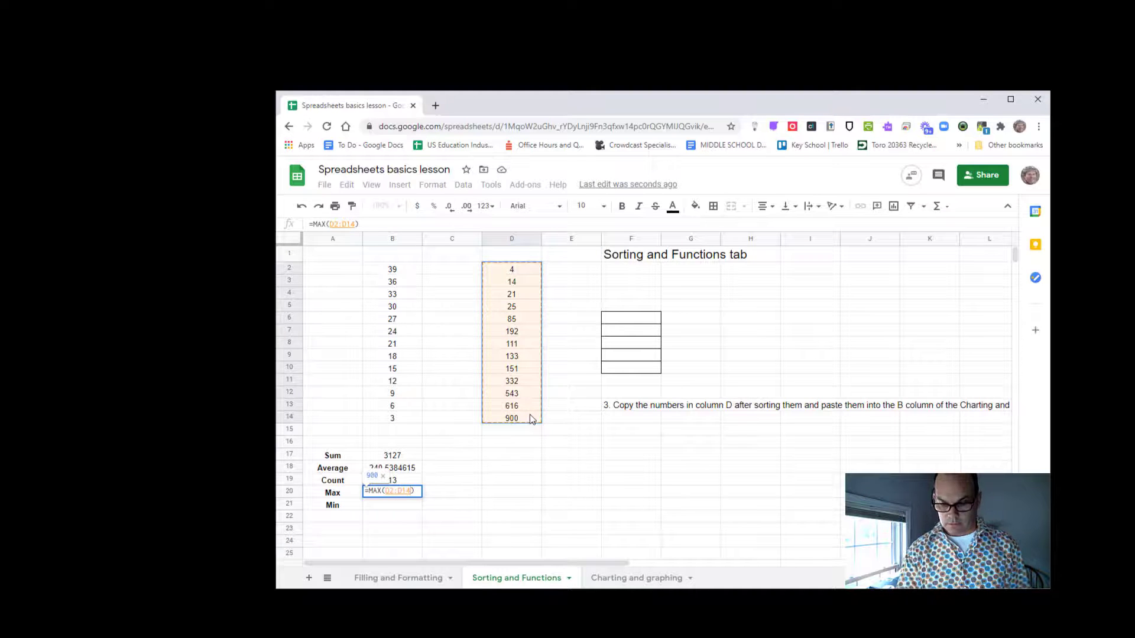
key(Return)
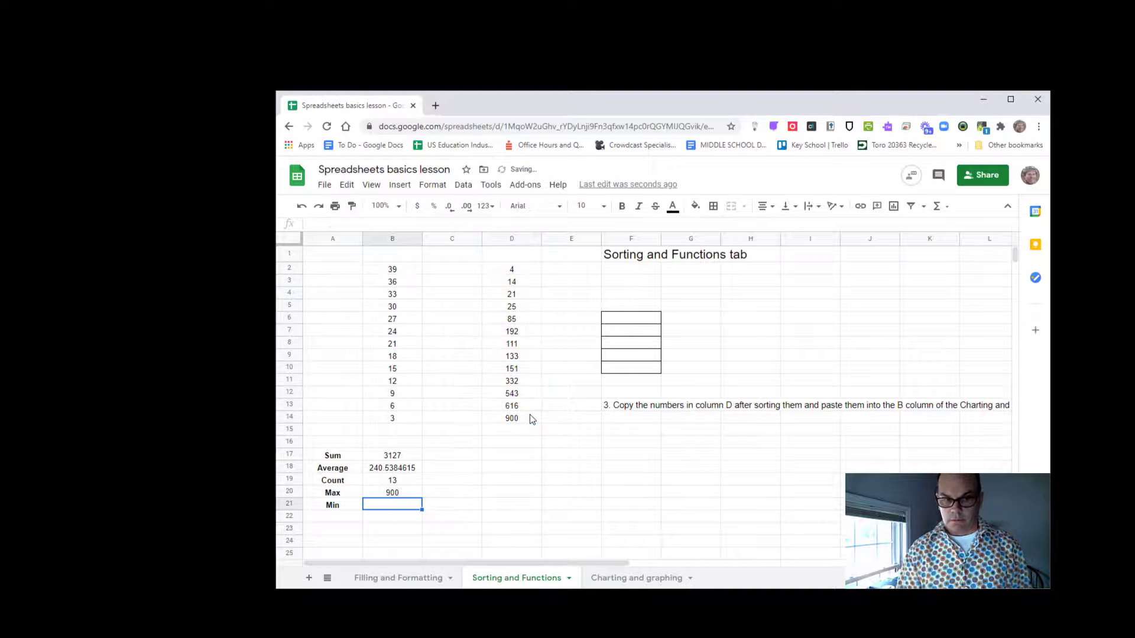
- Insert a MIN function over D2:D14 in cell B21 beside the Min label
click(949, 207)
click(951, 302)
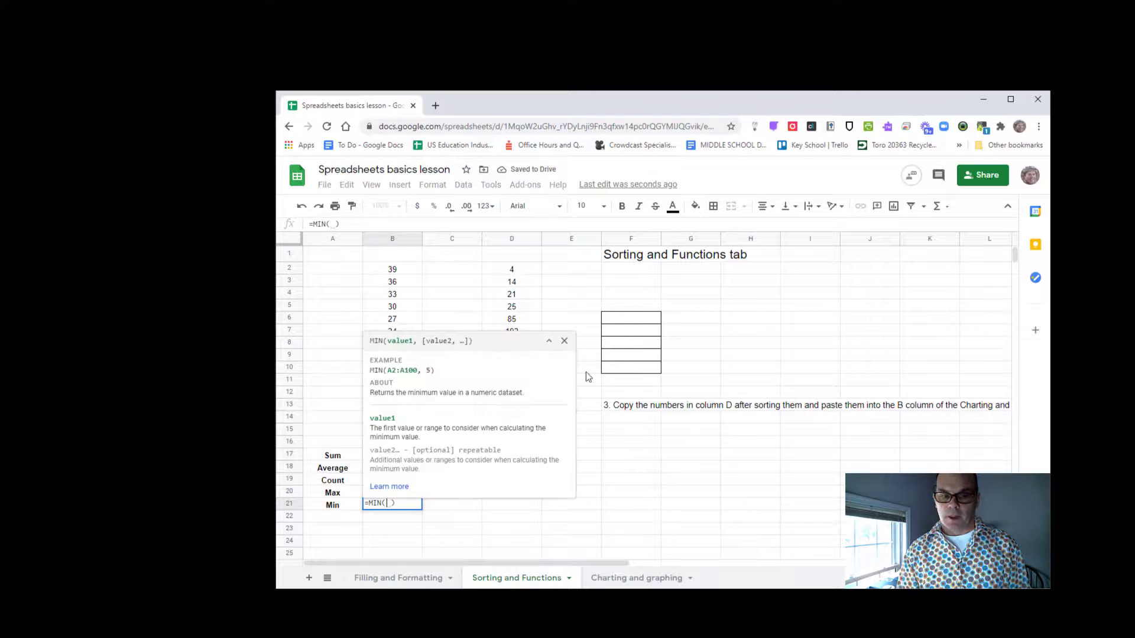
drag(523, 269, 519, 416)
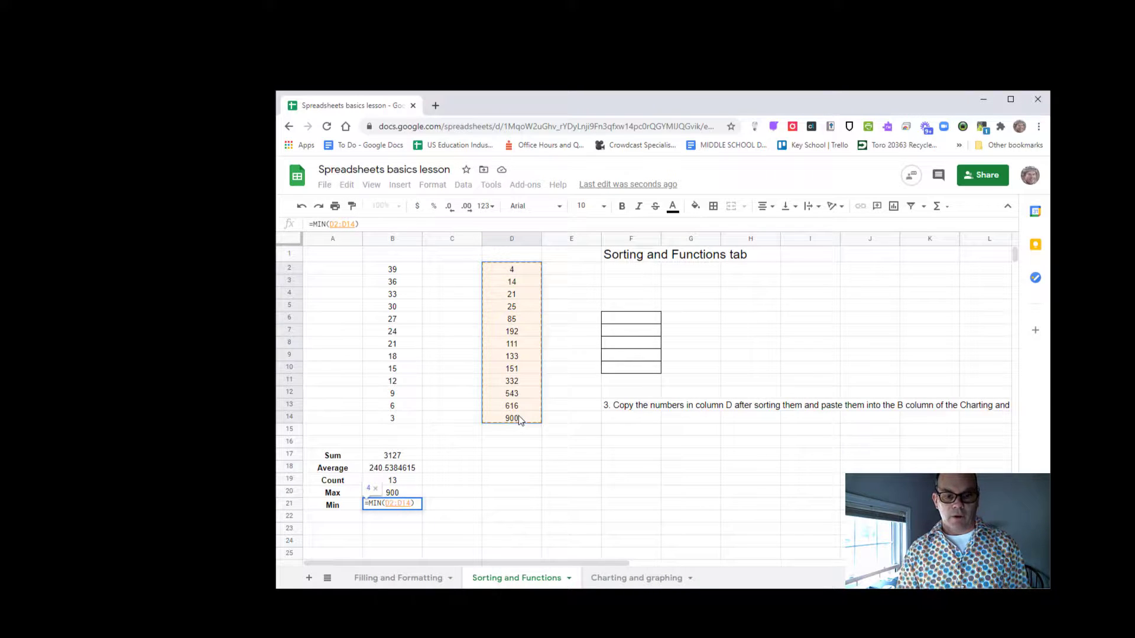
key(Return)
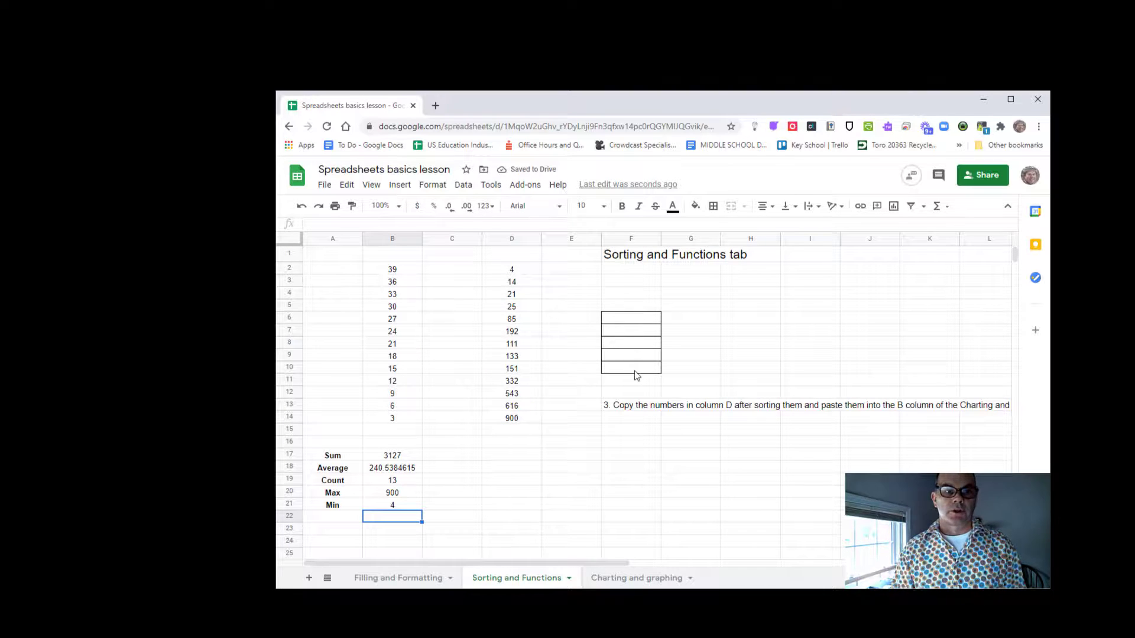
click(948, 207)
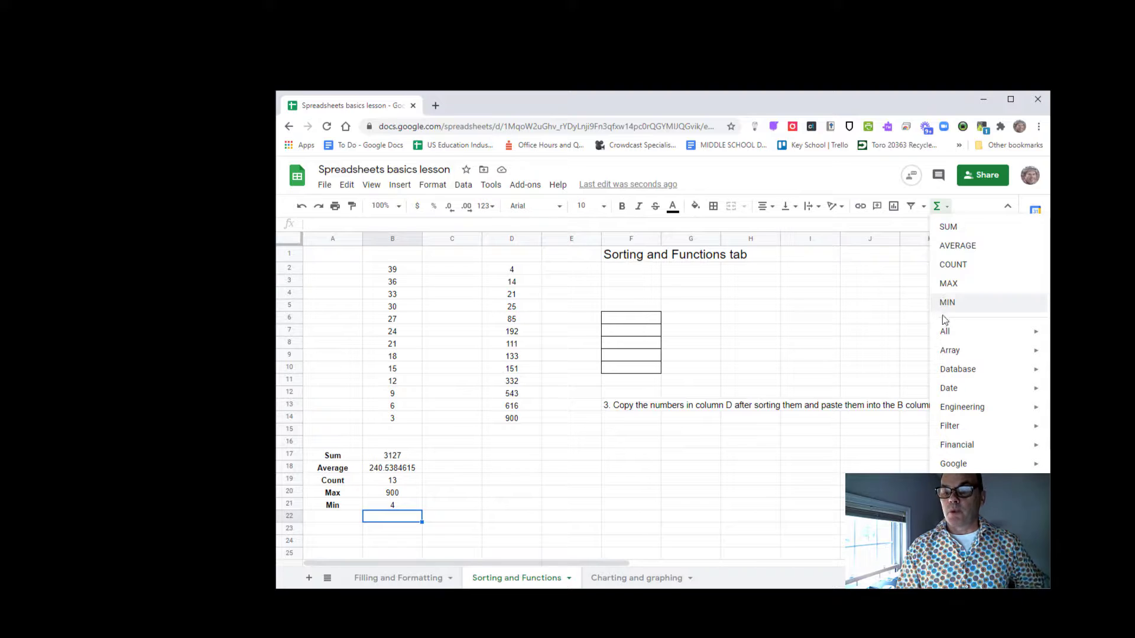
mouse_move(948, 369)
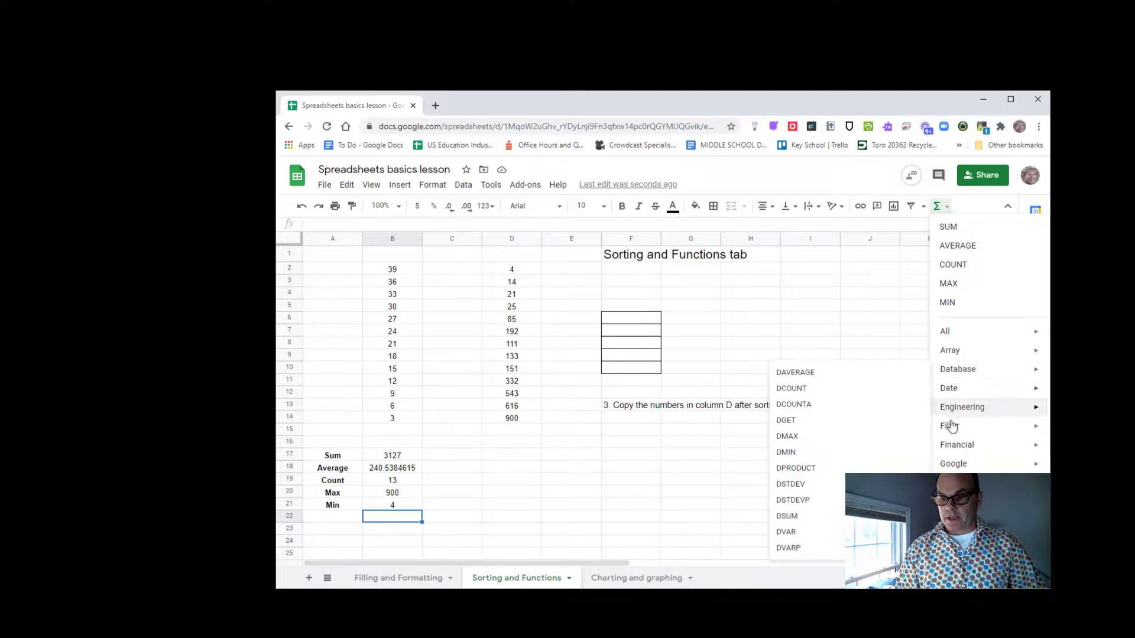
scroll(950, 390, down, 3)
mouse_move(952, 422)
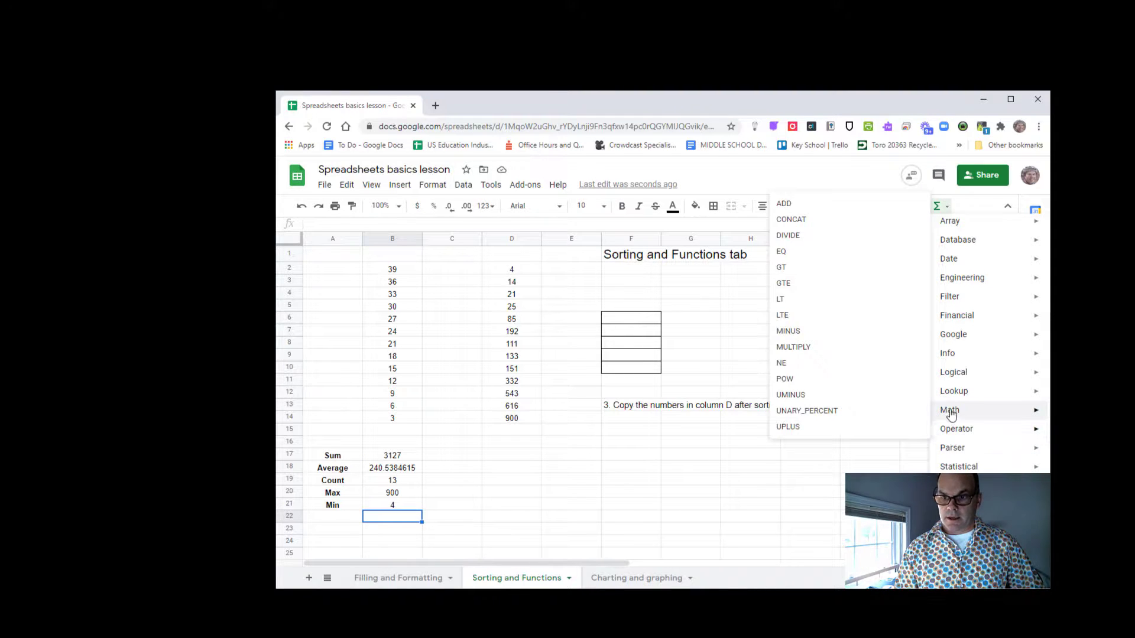
scroll(953, 355, up, 3)
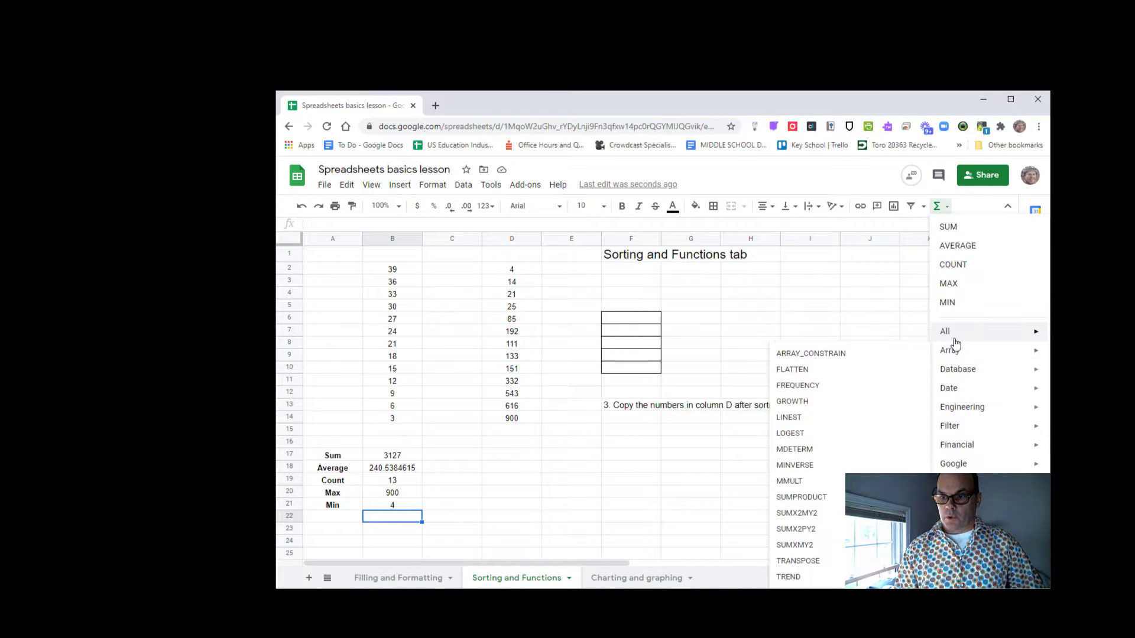